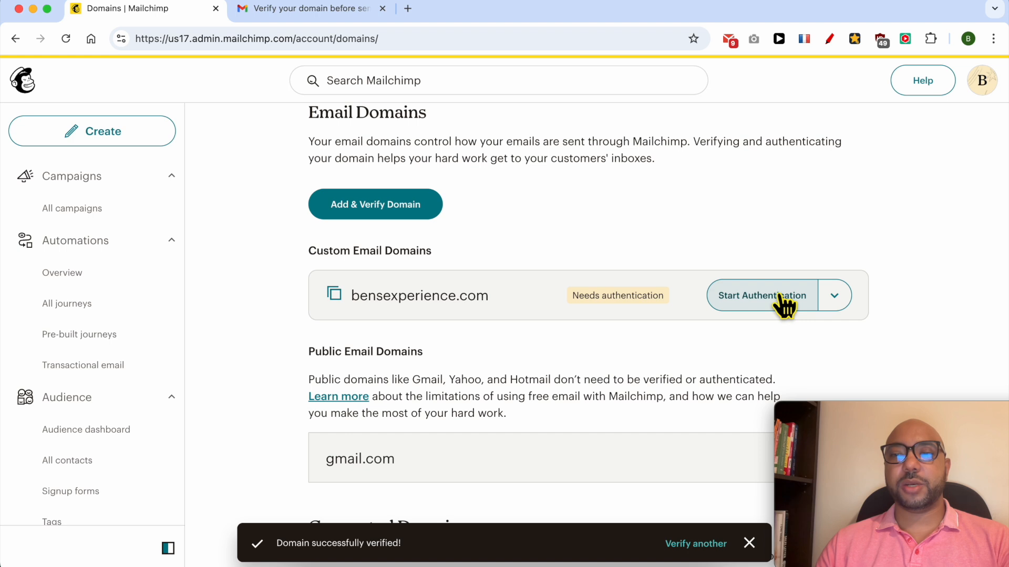
Step: Start authenticating bensexperience.com through Entri and try to sign in to Hostinger with the account email and password
left_click(830, 298)
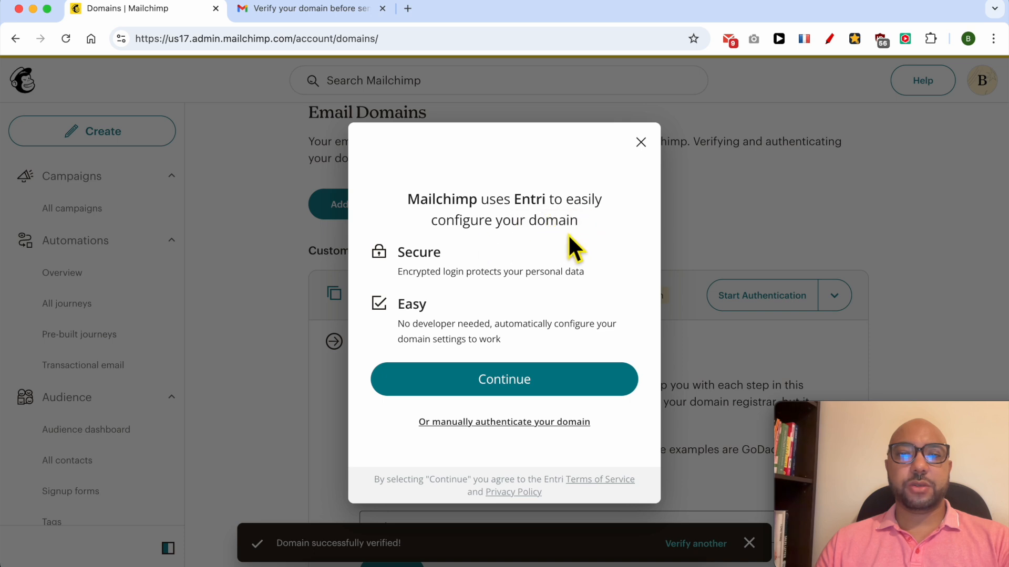
left_click(523, 382)
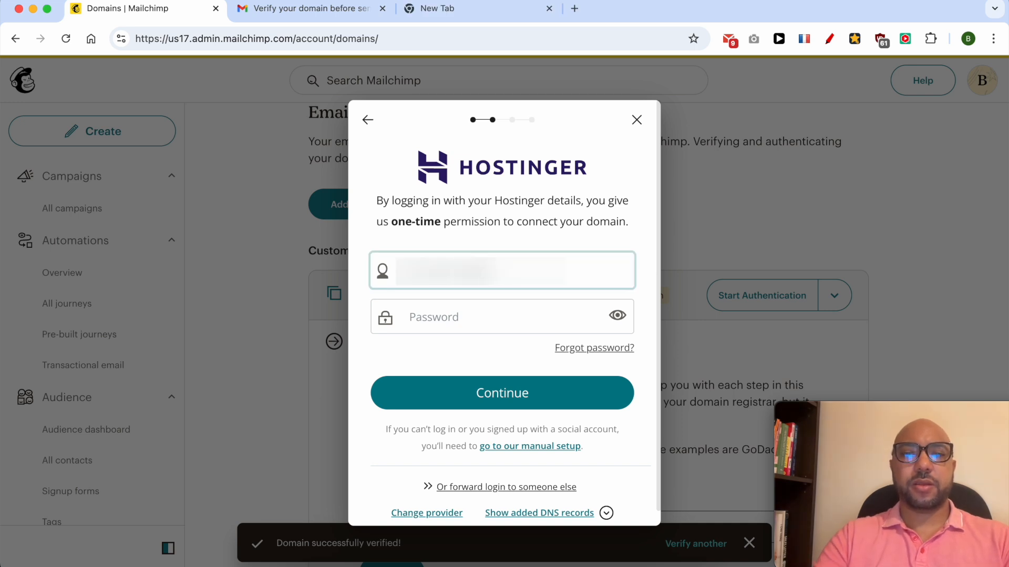
key("Tab")
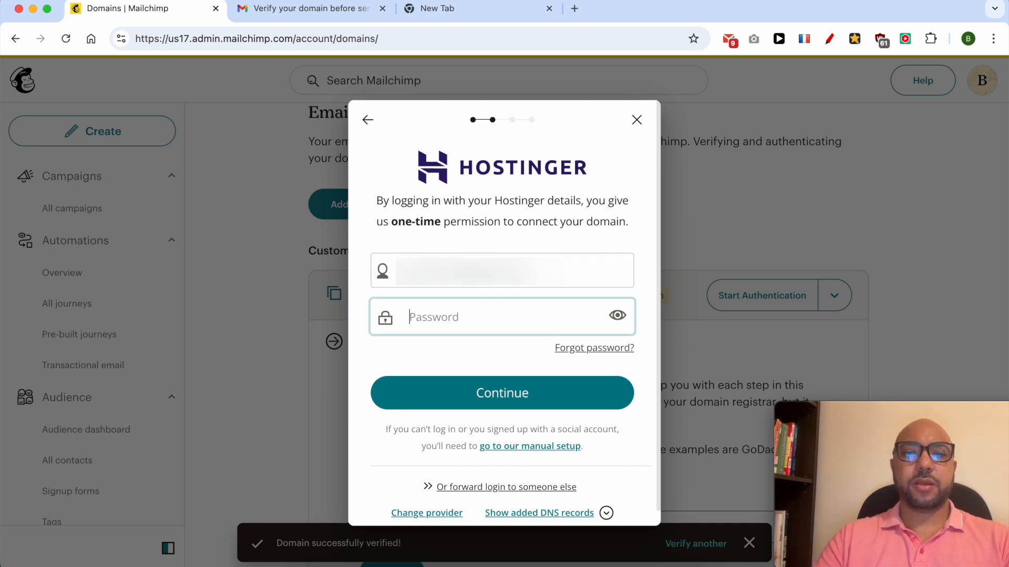
type("••••••••••••")
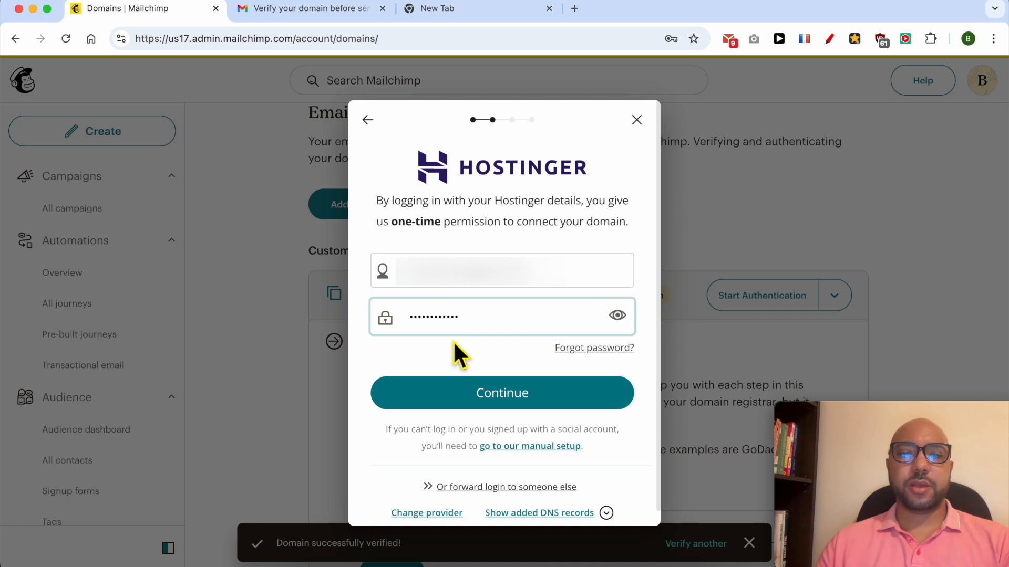
left_click(484, 402)
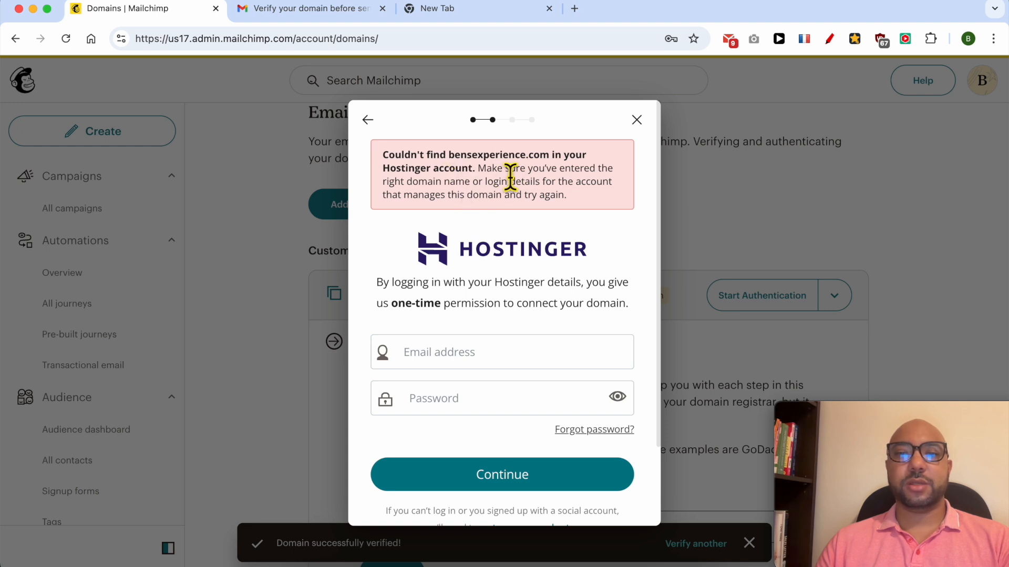
Step: Switch the domain authentication to the manual setup and dismiss the offer to save the login
scroll(513, 451, "down", 3)
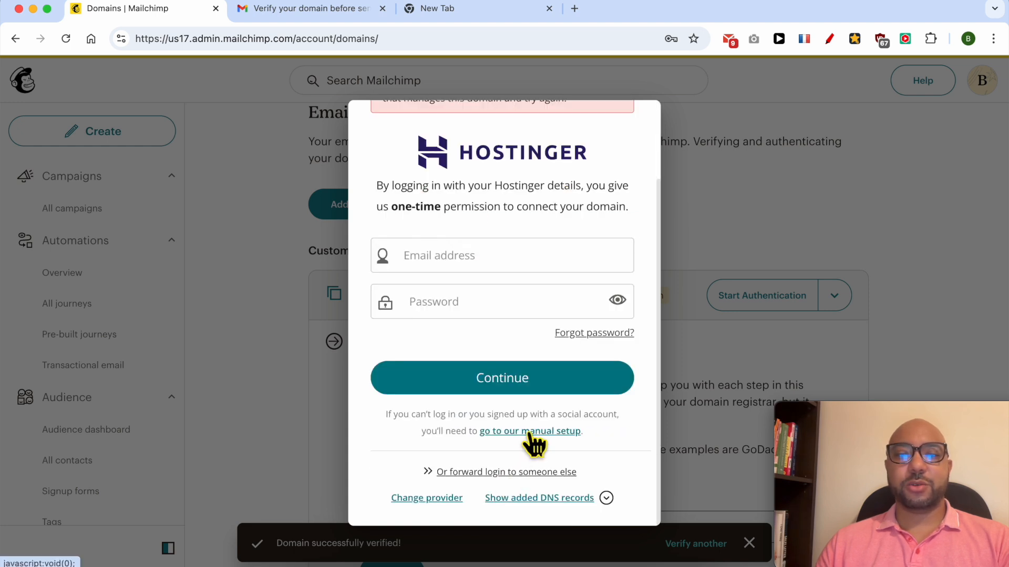
left_click(529, 431)
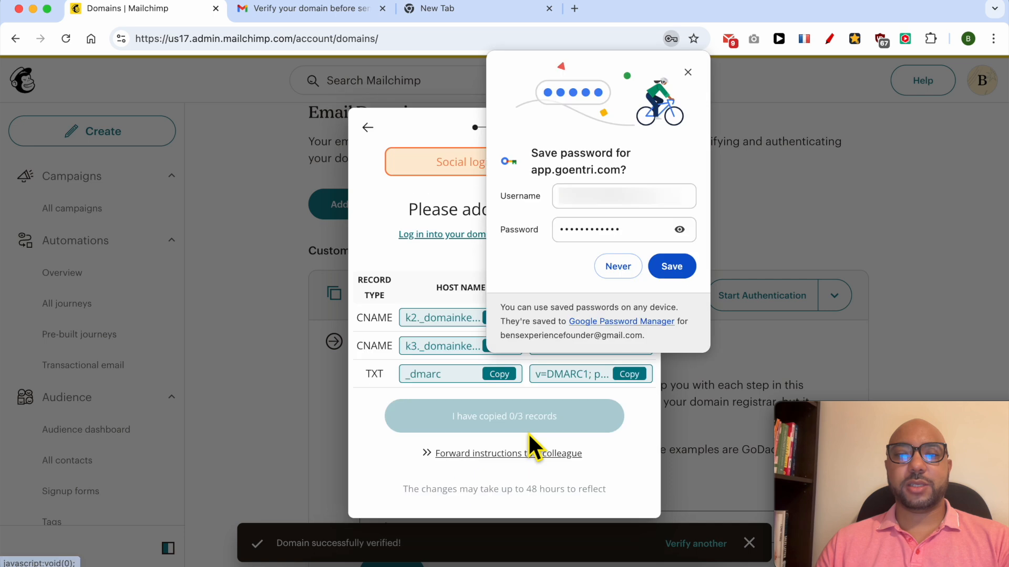
left_click(689, 73)
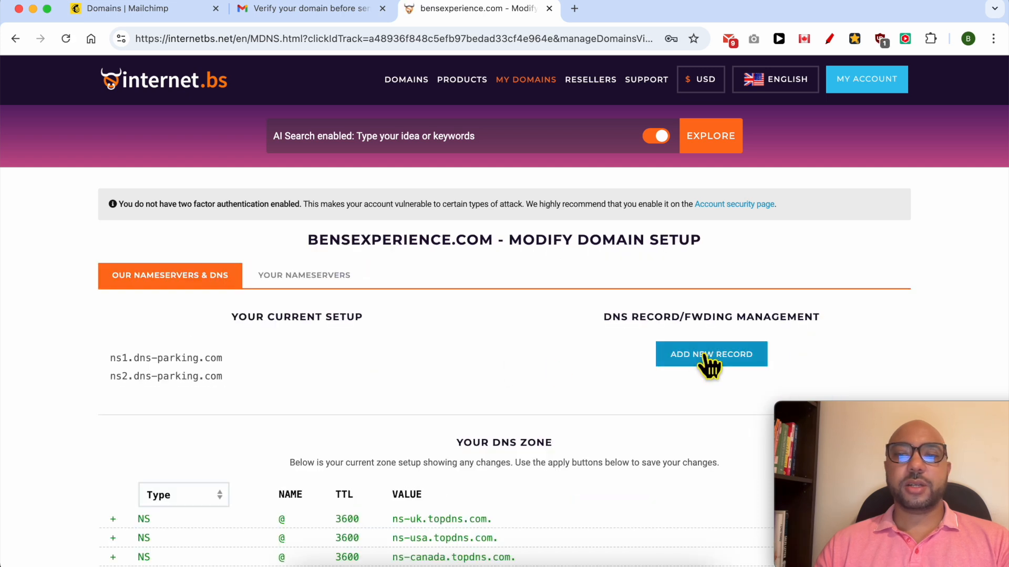
Step: Start a new DNS record for bensexperience.com at internet.bs and set its type to CNAME, matching Mailchimp's first required record
left_click(710, 362)
left_click(188, 174)
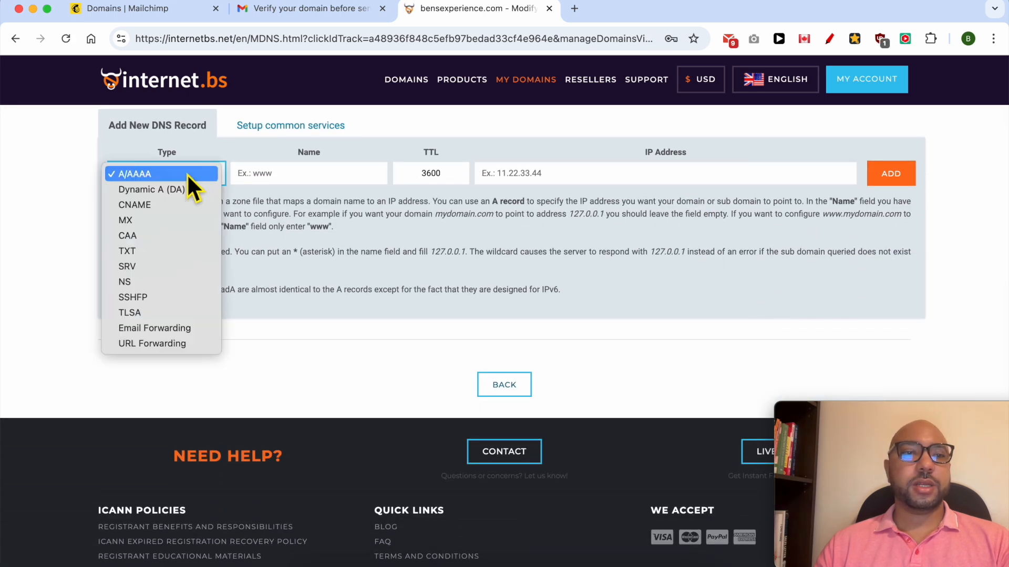
left_click(269, 15)
left_click(178, 11)
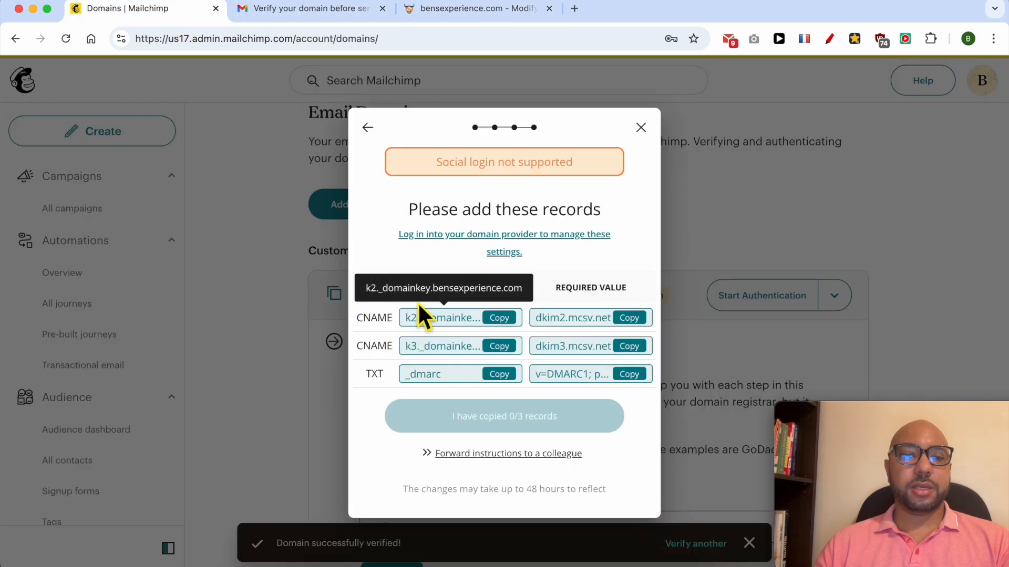
left_click(413, 15)
left_click(178, 176)
left_click(171, 203)
Step: Copy Mailchimp's first record into internet.bs and add the CNAME with alias k2._domainkey.bensexperience.com and canonical name dkim2.mcsv.net
left_click(173, 10)
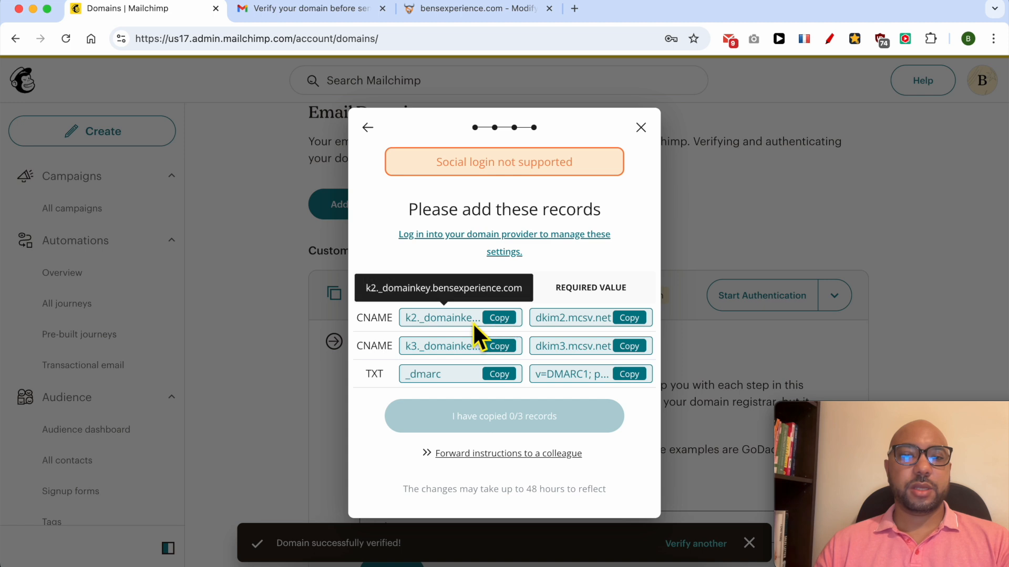
left_click(499, 318)
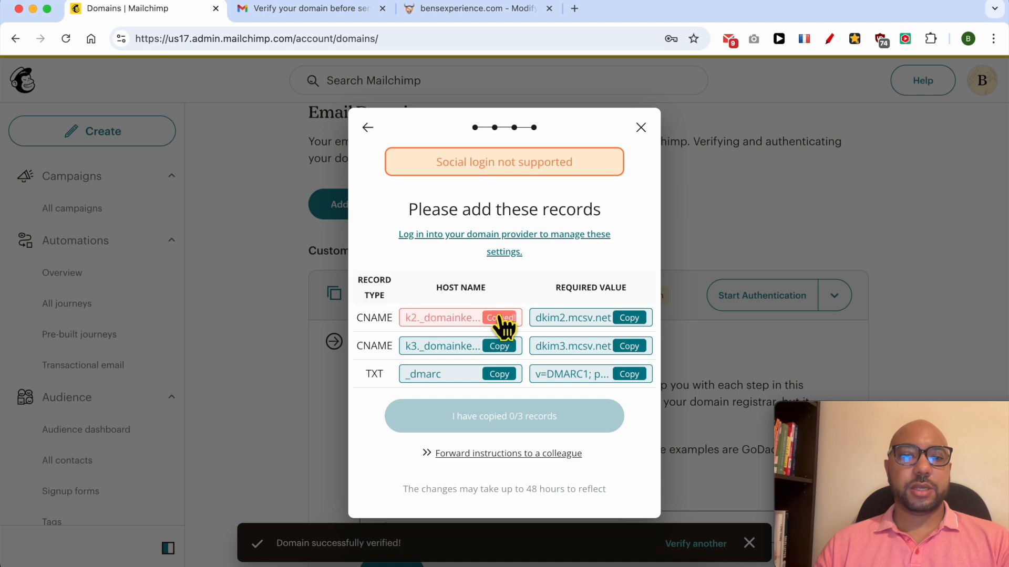
left_click(478, 14)
left_click(333, 178)
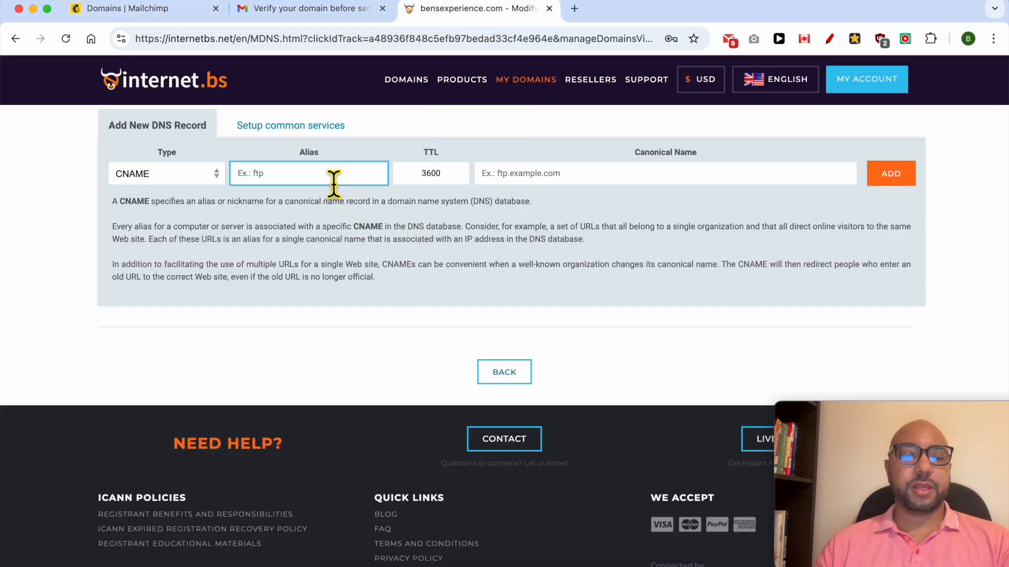
key("cmd+v")
left_click(129, 8)
left_click(629, 318)
left_click(504, 9)
left_click(653, 180)
key("cmd+v")
left_click(888, 176)
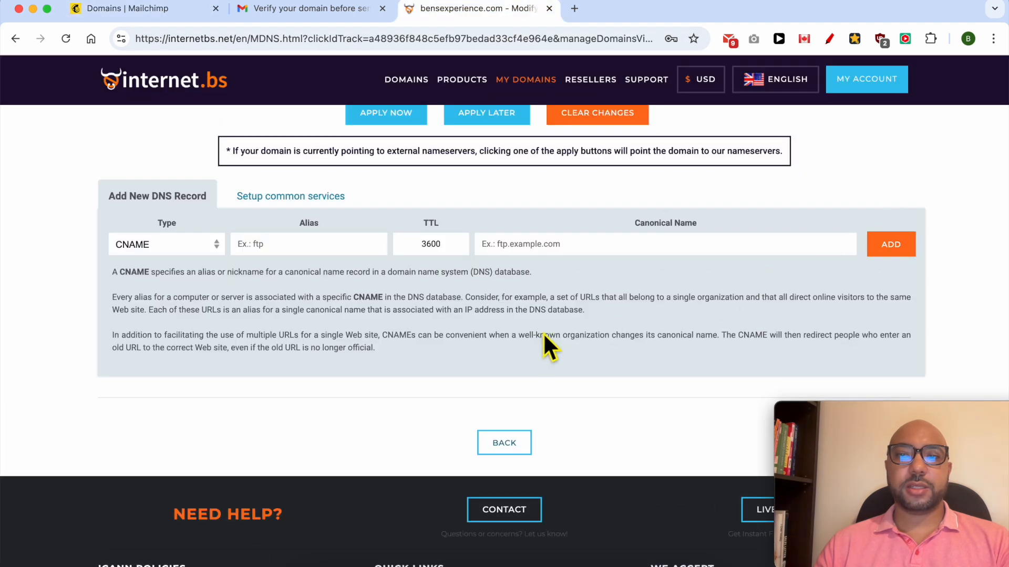
Step: Copy Mailchimp's second record into internet.bs and add the CNAME with alias k3._domainkey.bensexperience.com and canonical name dkim3.mcsv.net
scroll(544, 334, "up", 2)
left_click(131, 9)
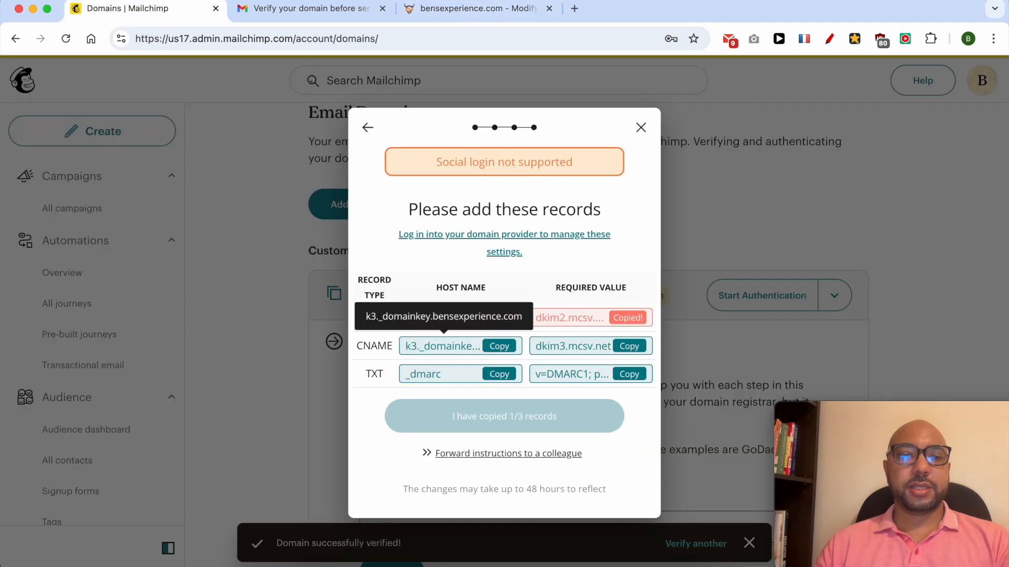
left_click(499, 346)
left_click(436, 11)
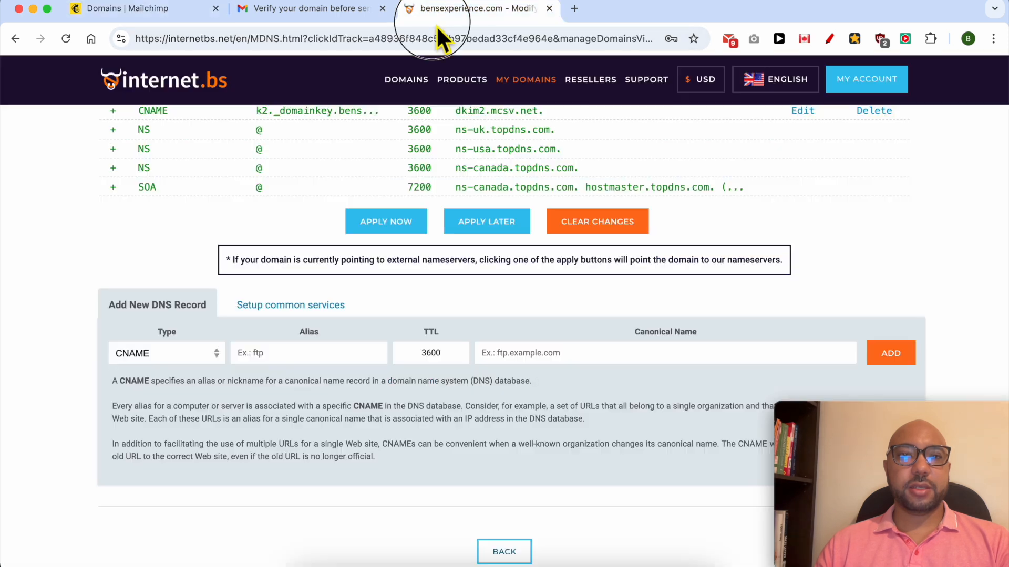
left_click(284, 353)
key("super+v")
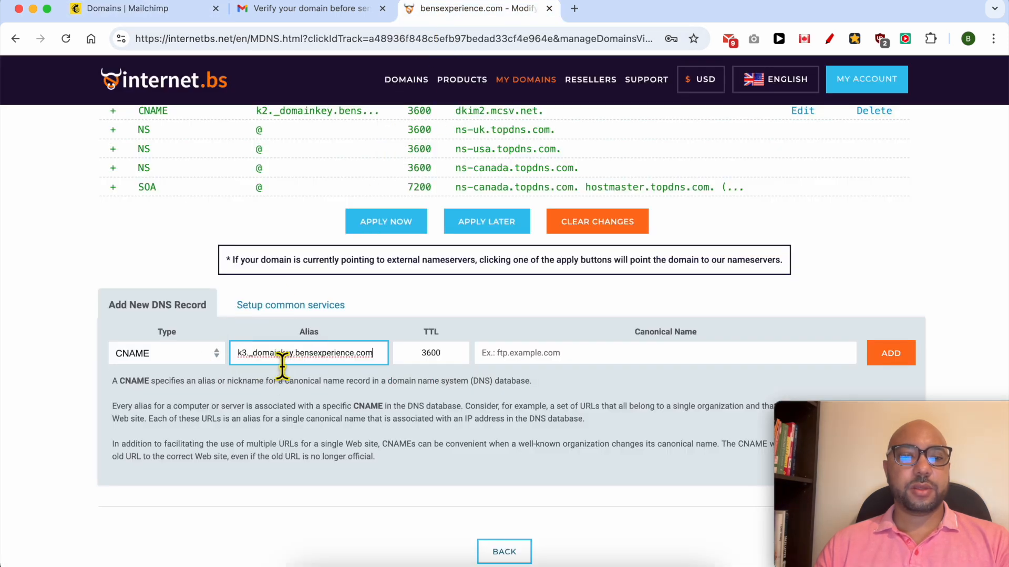
left_click(132, 9)
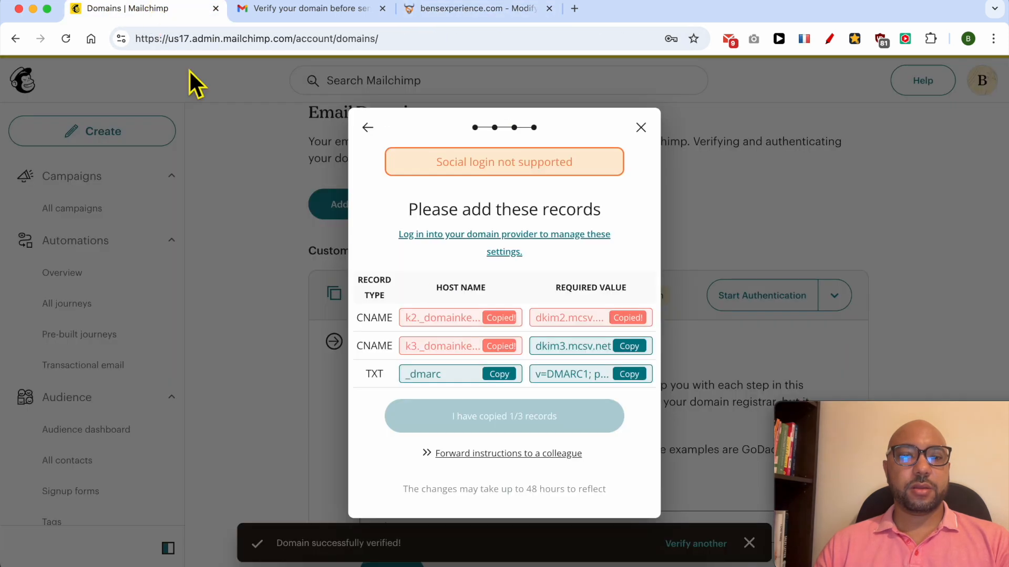
left_click(628, 347)
left_click(471, 9)
left_click(564, 353)
key("super+v")
left_click(902, 353)
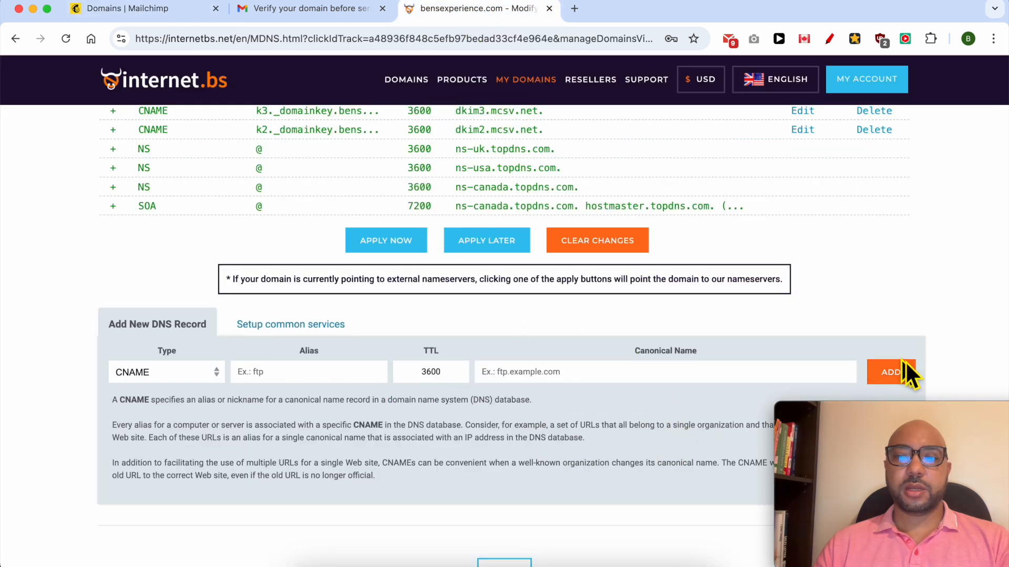
Step: Copy the third record's host name from Mailchimp and start a TXT record named _dmarc in internet.bs
left_click(132, 12)
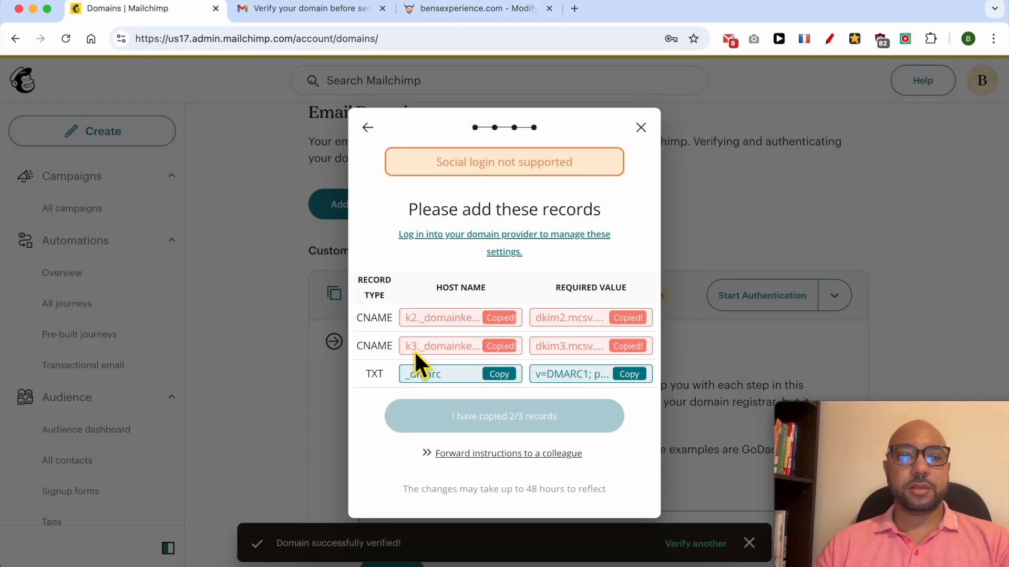
left_click(499, 374)
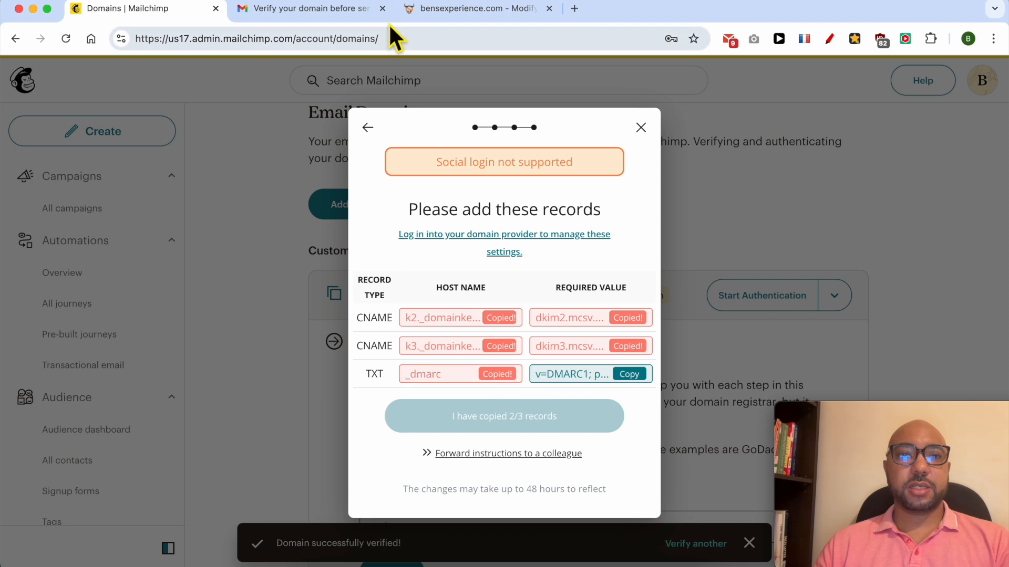
left_click(426, 14)
left_click(190, 371)
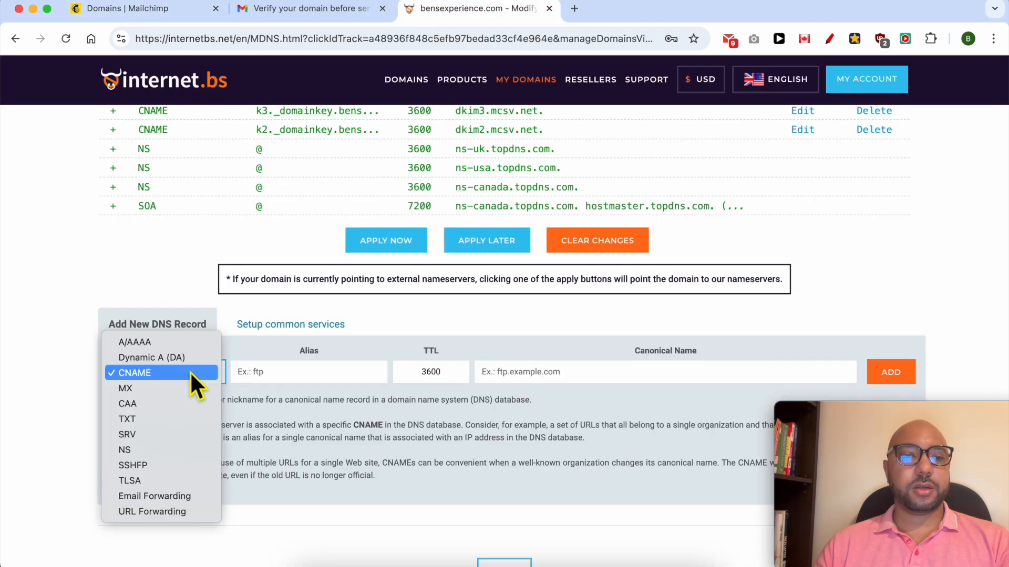
left_click(174, 418)
left_click(318, 374)
key("super+v")
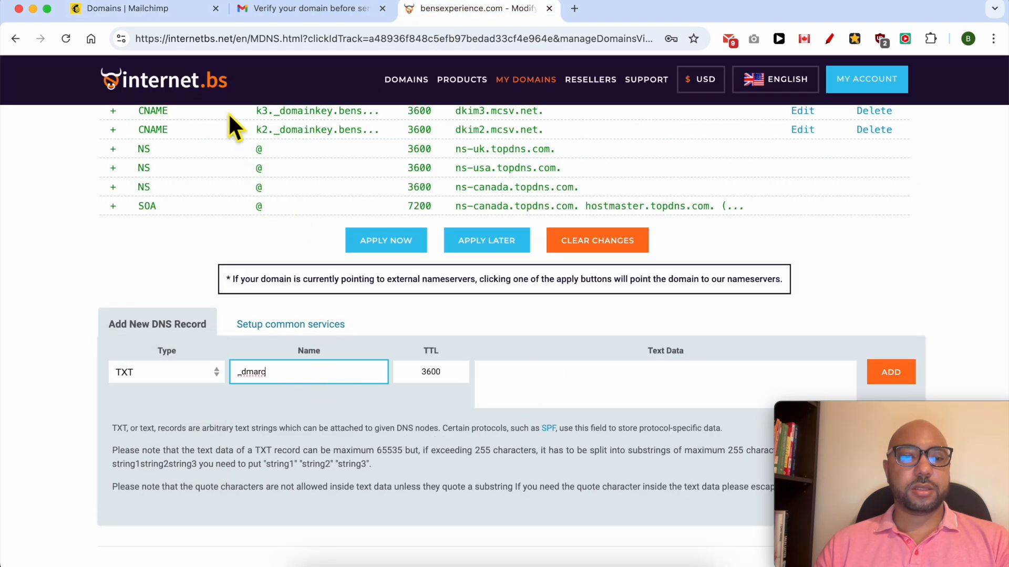
Step: Copy the DMARC value from Mailchimp, enter v=DMARC1; p=none; as the TXT record's text data and add the record
left_click(143, 14)
left_click(629, 374)
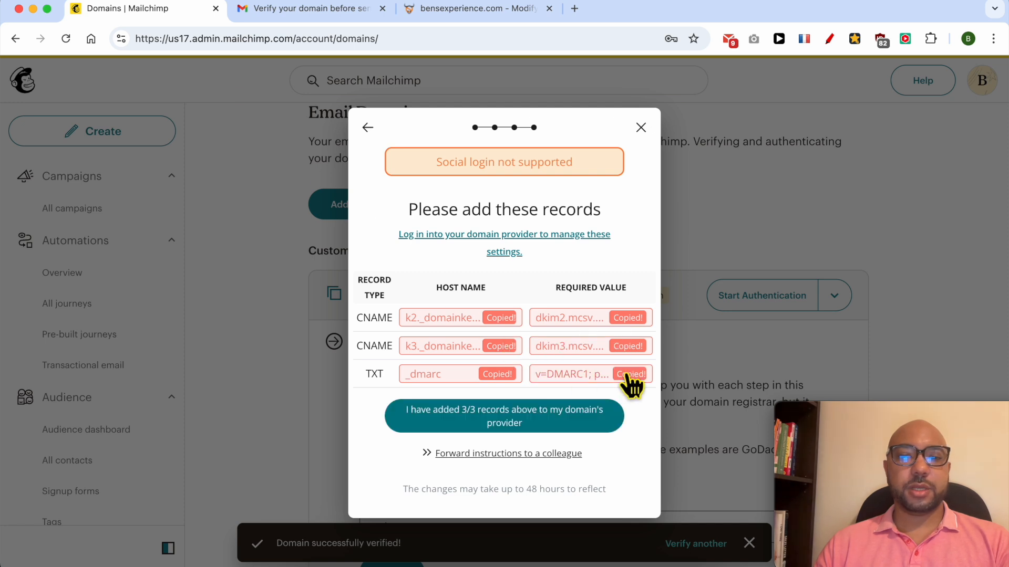
left_click(506, 13)
left_click(592, 386)
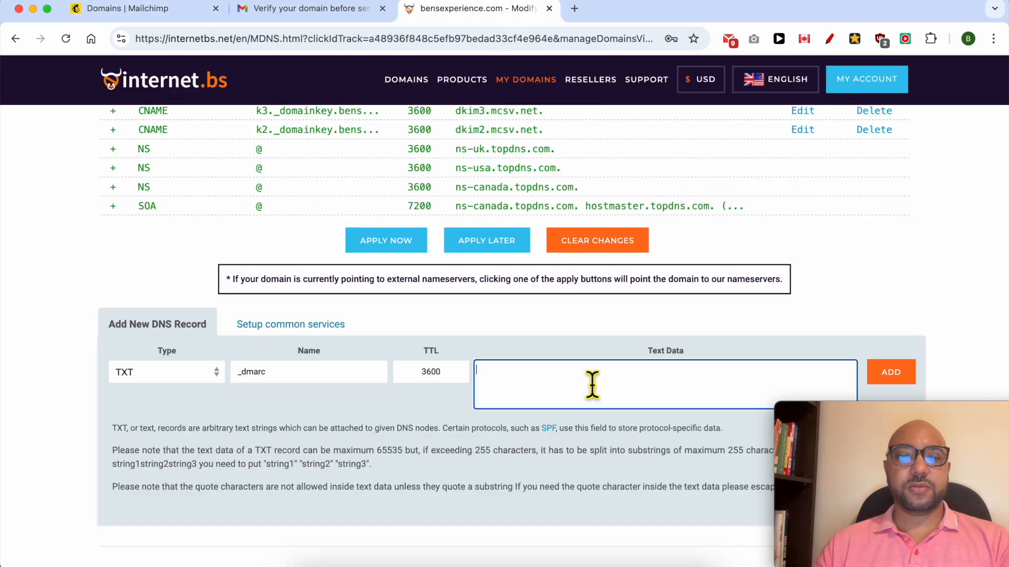
key("super+v")
left_click(891, 373)
Step: Apply the pending DNS zone changes immediately, submit them and close the notice
scroll(598, 345, "up", 2)
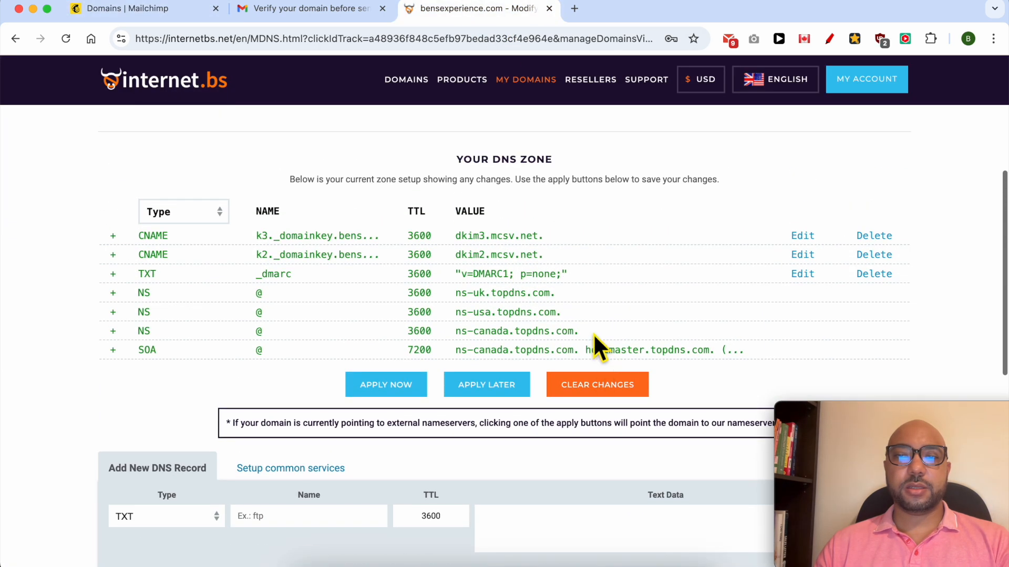
left_click(378, 386)
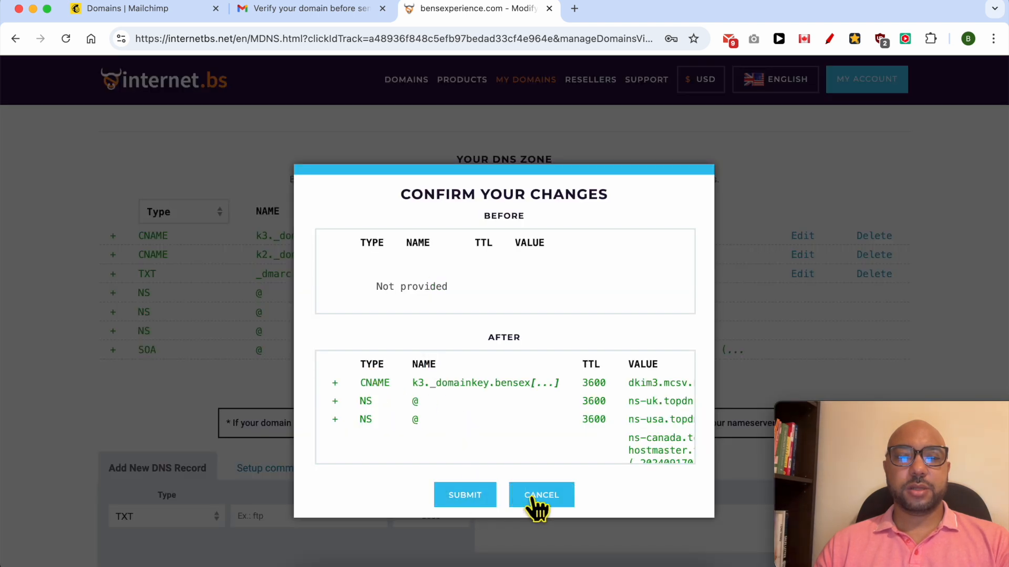
left_click(462, 502)
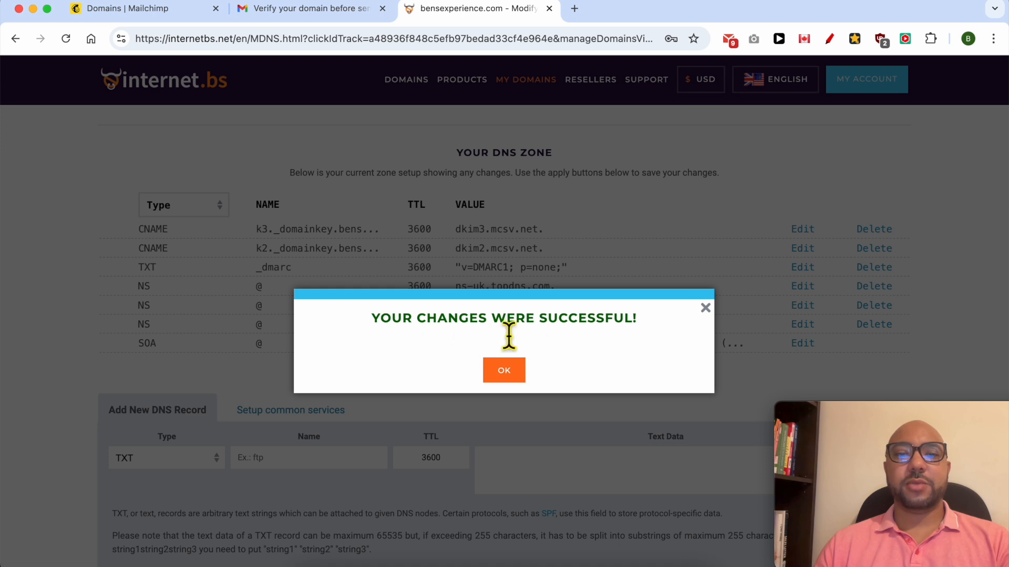
left_click(505, 373)
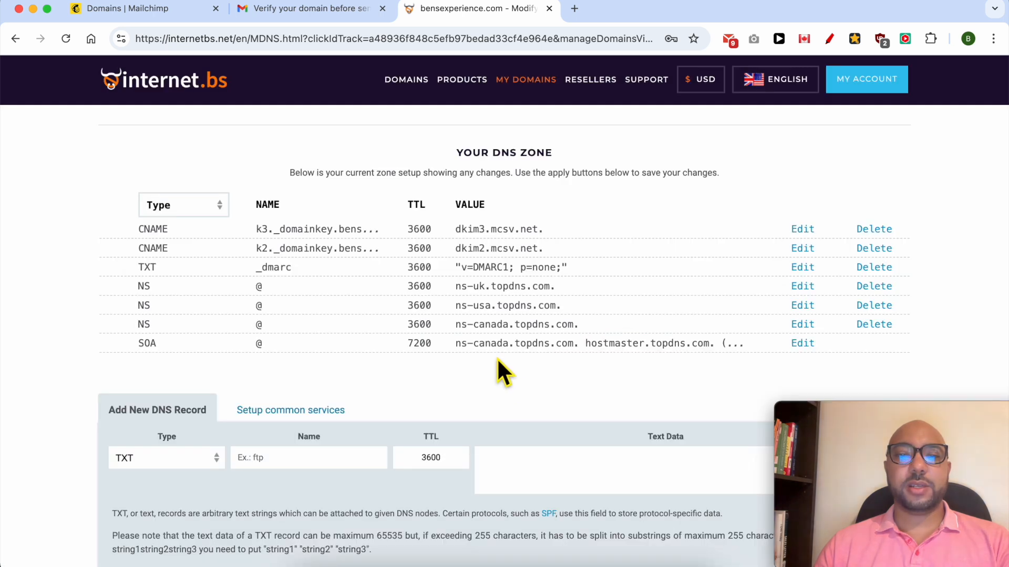
Step: Switch to Mailchimp, declare that all three records were added at the domain provider and finish the setup dialog
left_click(127, 10)
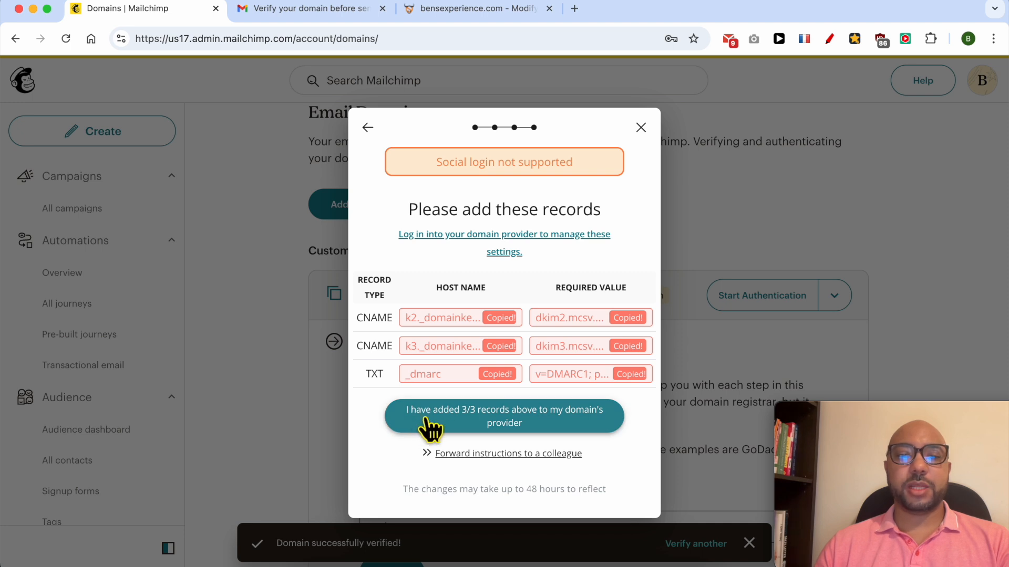
left_click(552, 422)
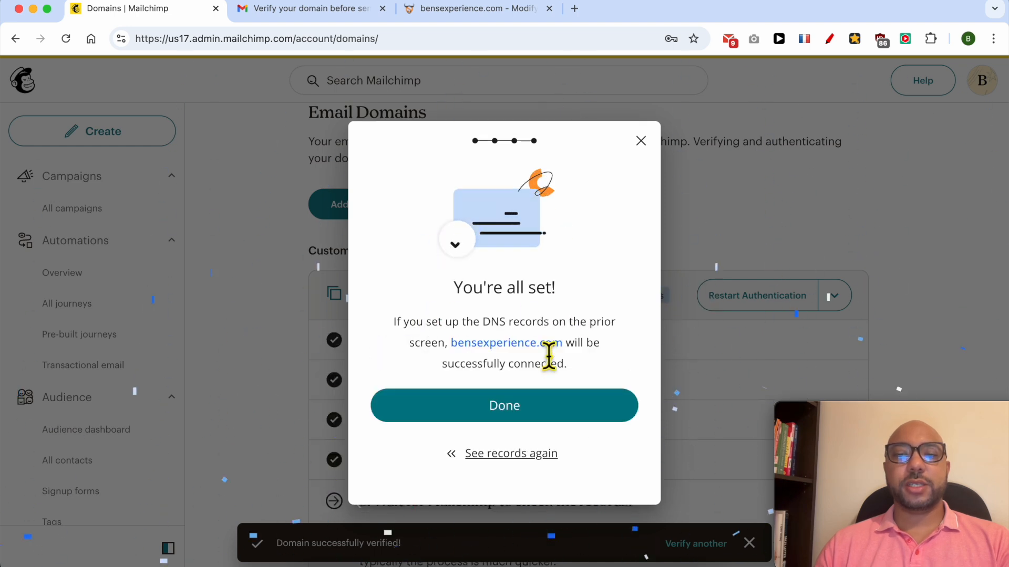
left_click(526, 407)
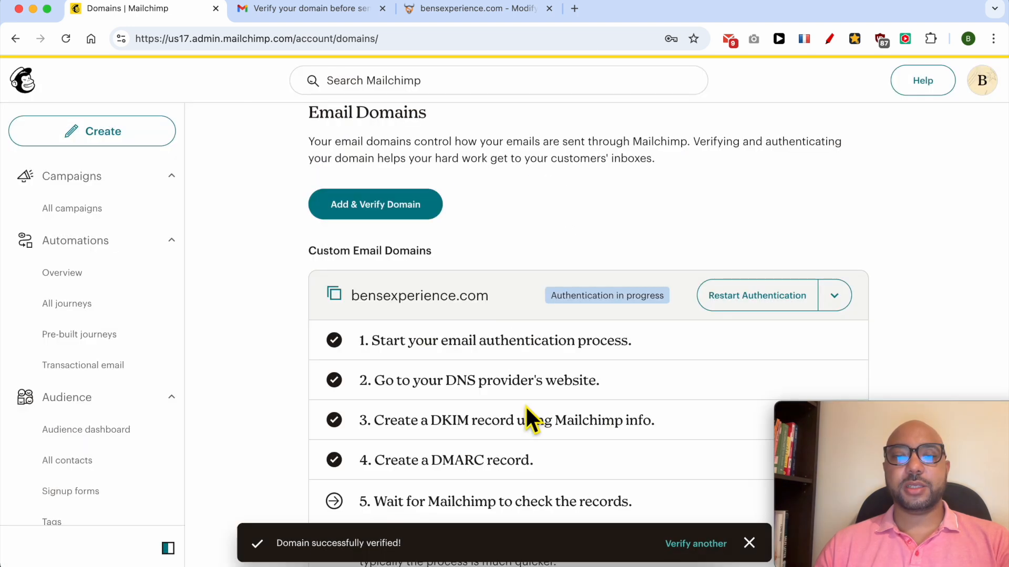
Step: Read the authentication step about waiting for Mailchimp to check the records, including how long validation can take
scroll(575, 337, "down", 7)
left_click(374, 140)
left_click_drag(376, 140, 664, 140)
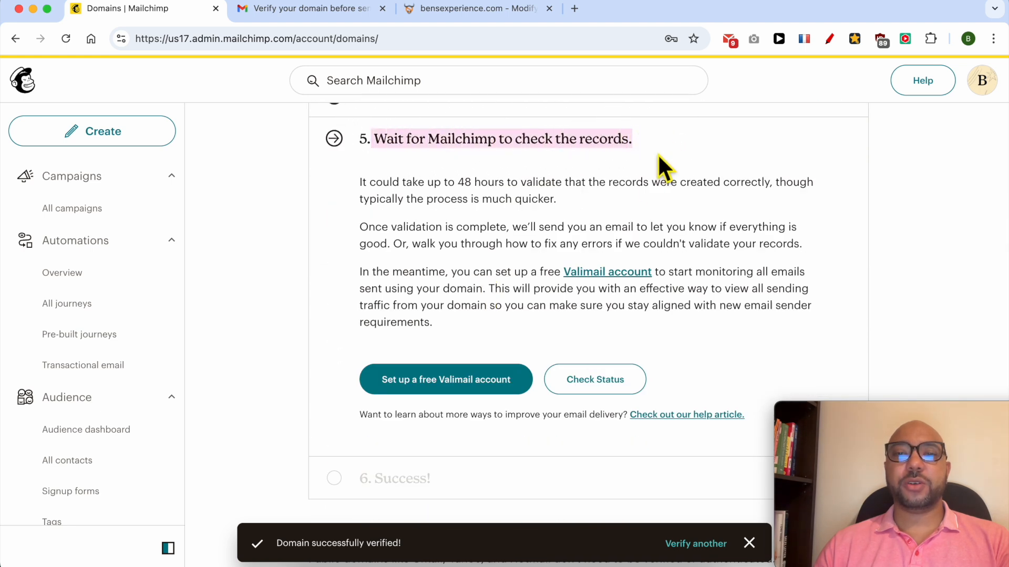
left_click_drag(361, 185, 621, 199)
left_click(365, 255)
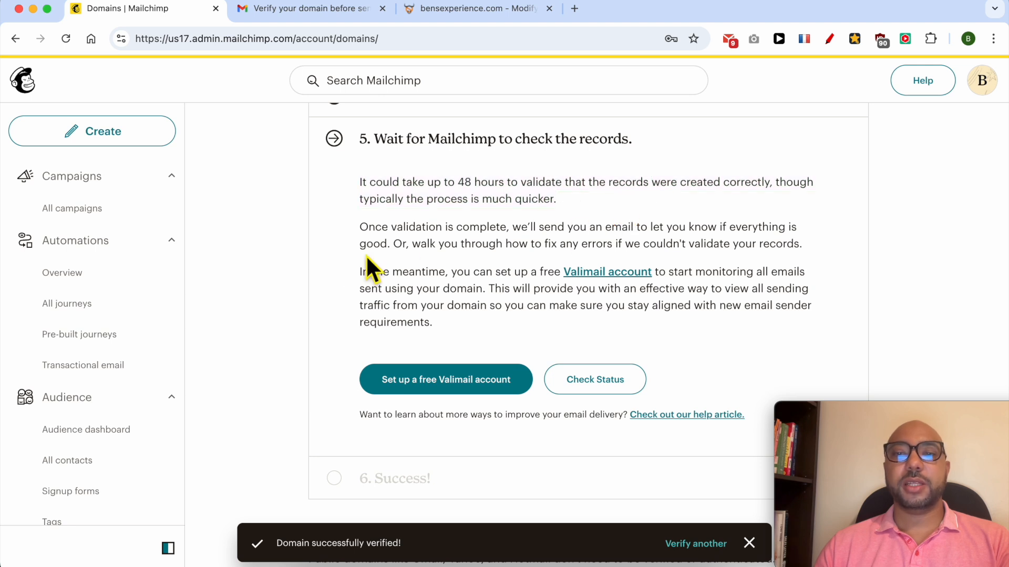
scroll(367, 273, "up", 10)
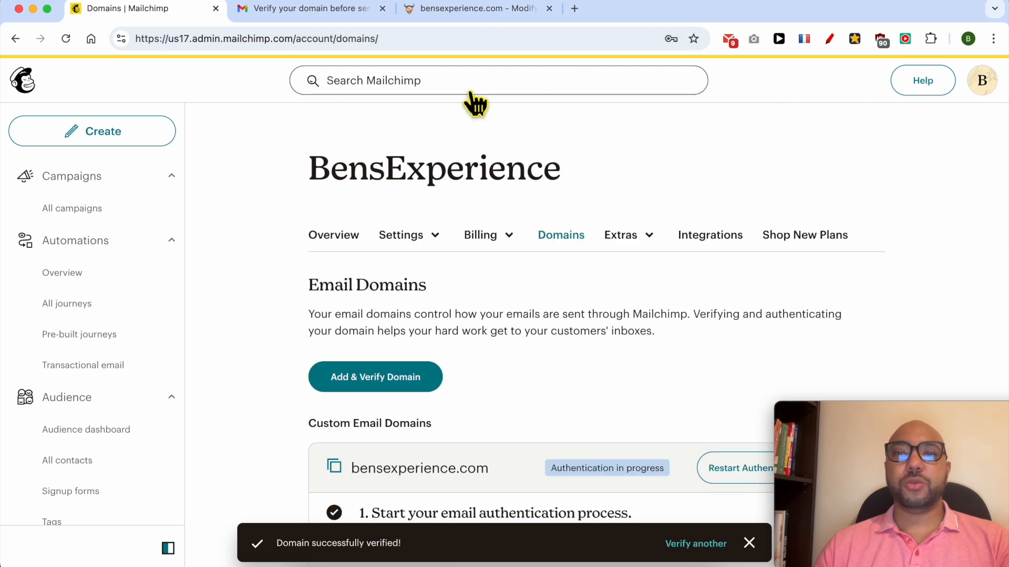
Step: Look through the email domains listed in Mailchimp and reload the page to refresh the authentication status of bensexperience.com
scroll(368, 273, "down", 15)
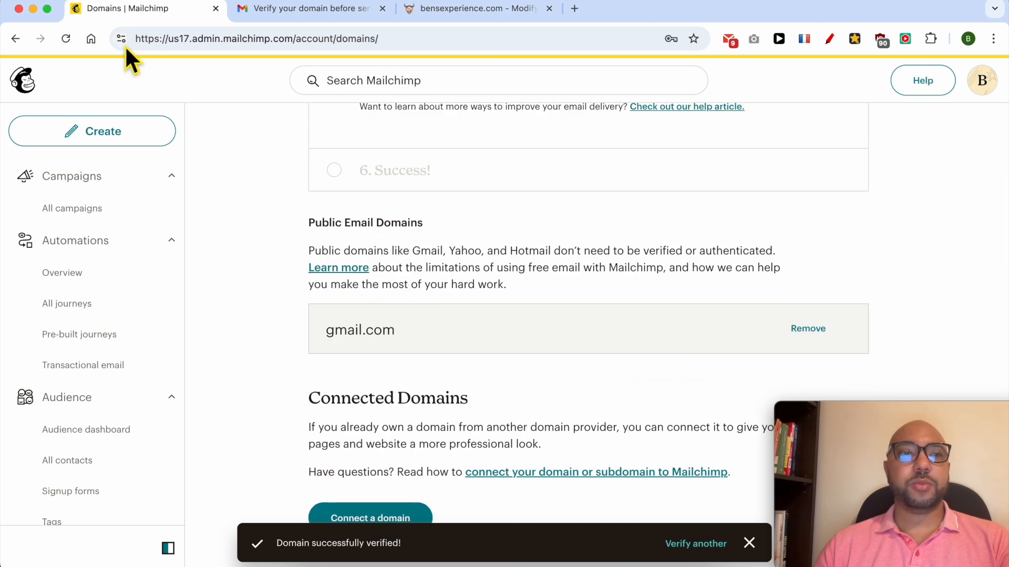
left_click(68, 40)
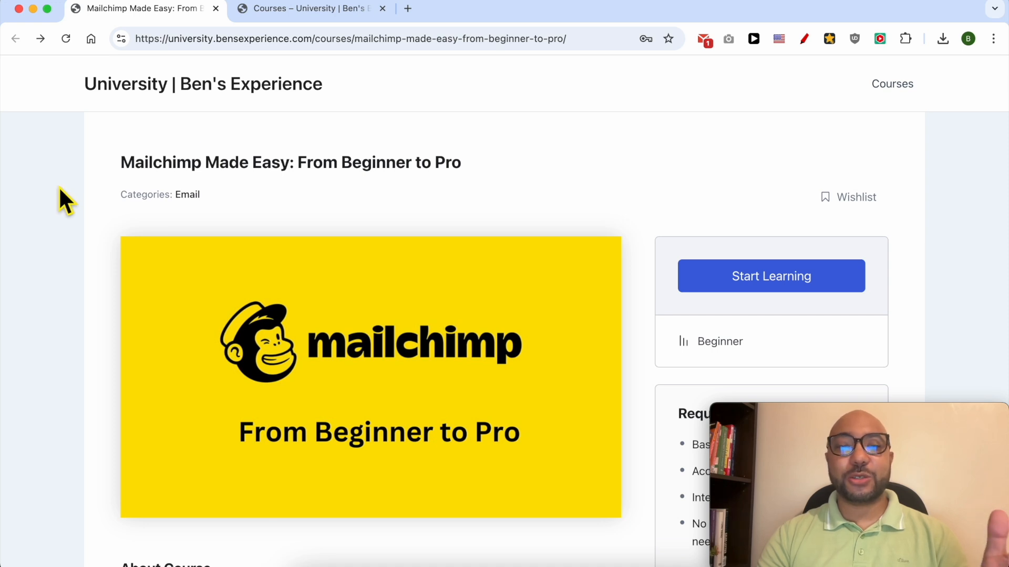
Step: Review the overview of the Mailchimp Made Easy: From Beginner to Pro course and expand its Audience Management lessons
scroll(60, 188, "down", 8)
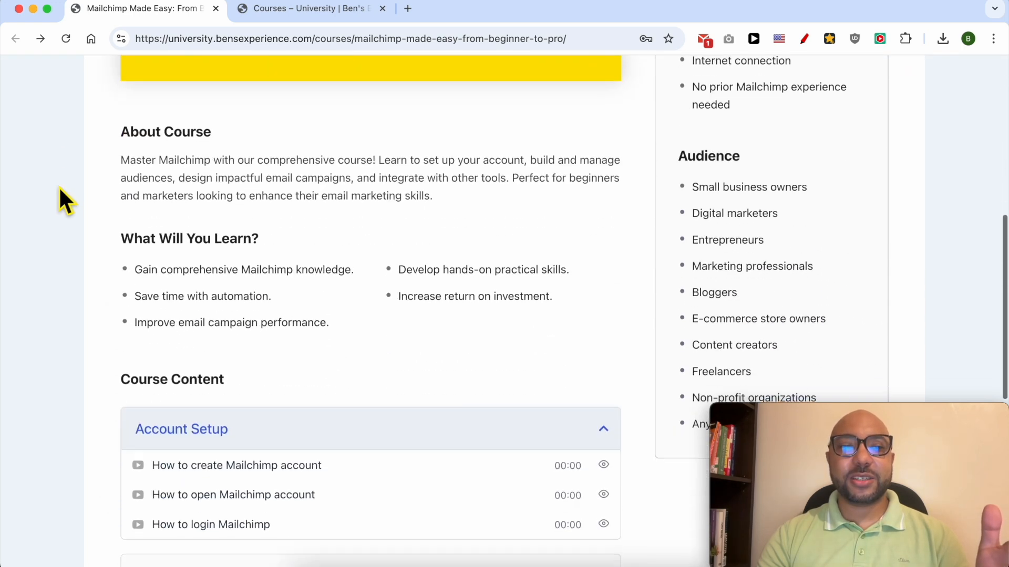
scroll(59, 188, "down", 1)
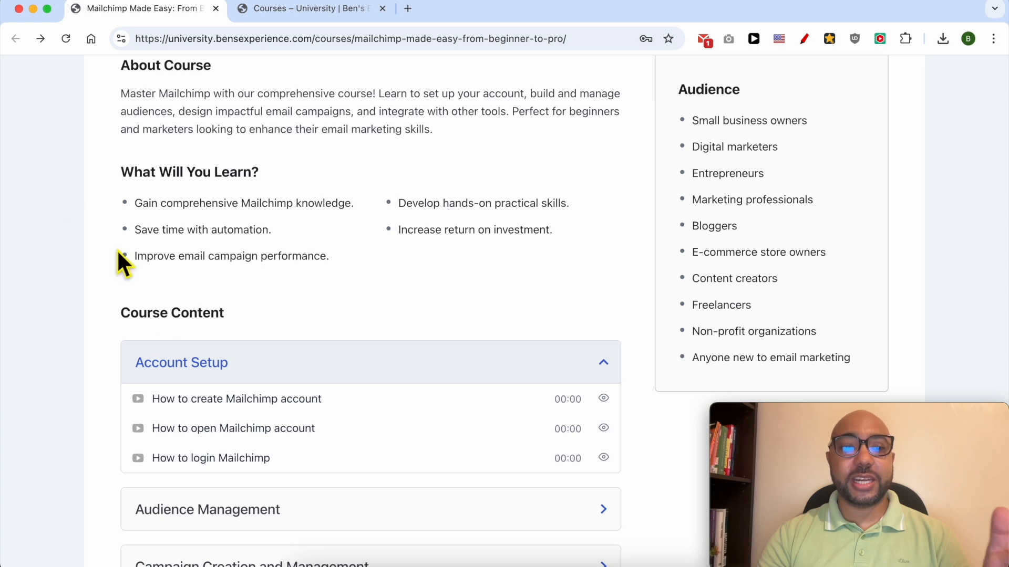
scroll(192, 371, "down", 2)
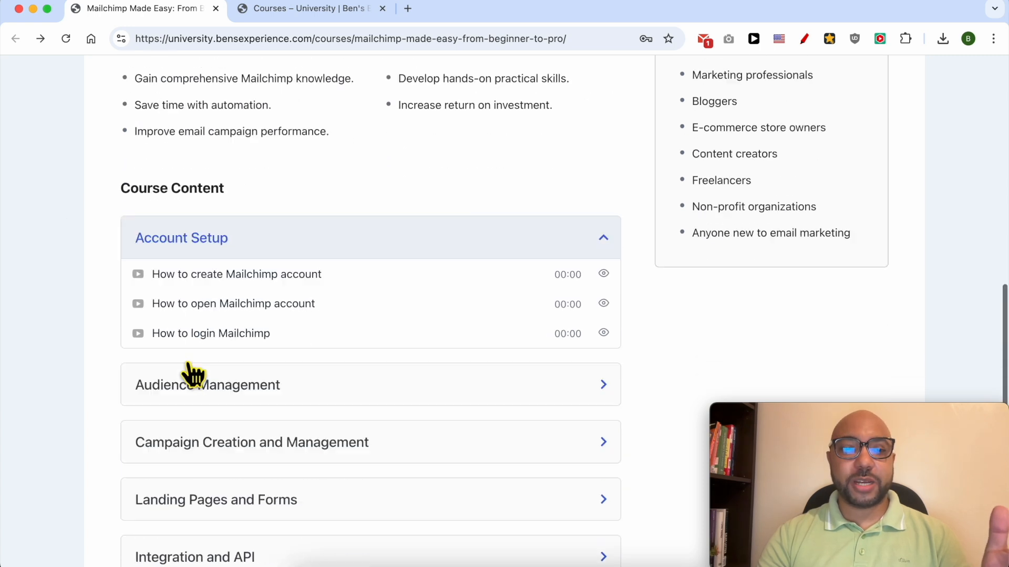
left_click(272, 353)
scroll(275, 358, "down", 2)
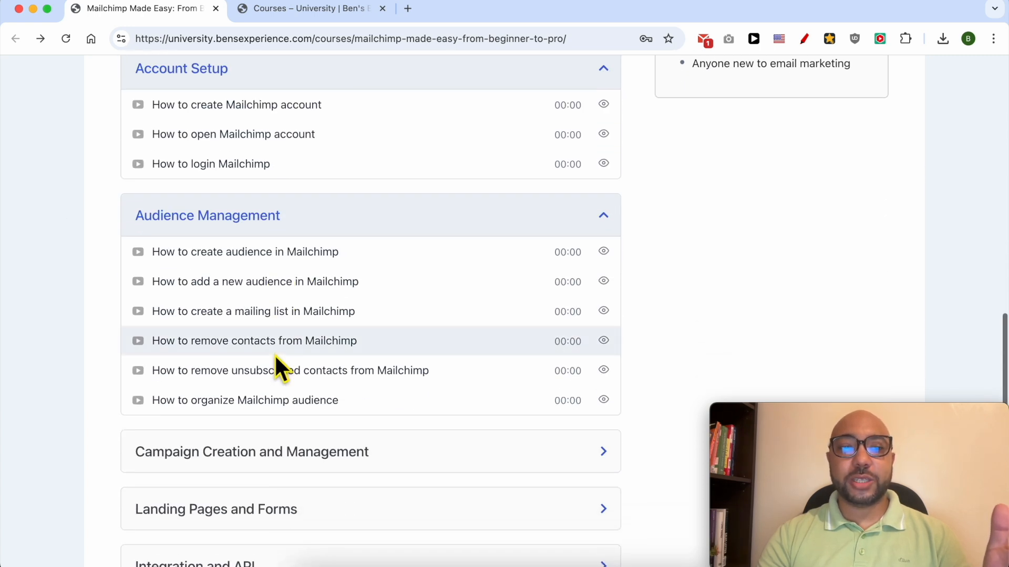
Step: Expand the Campaign Creation and Management, Landing Pages and Forms, and Integration and API sections to view their lessons
scroll(275, 356, "down", 2)
left_click(299, 272)
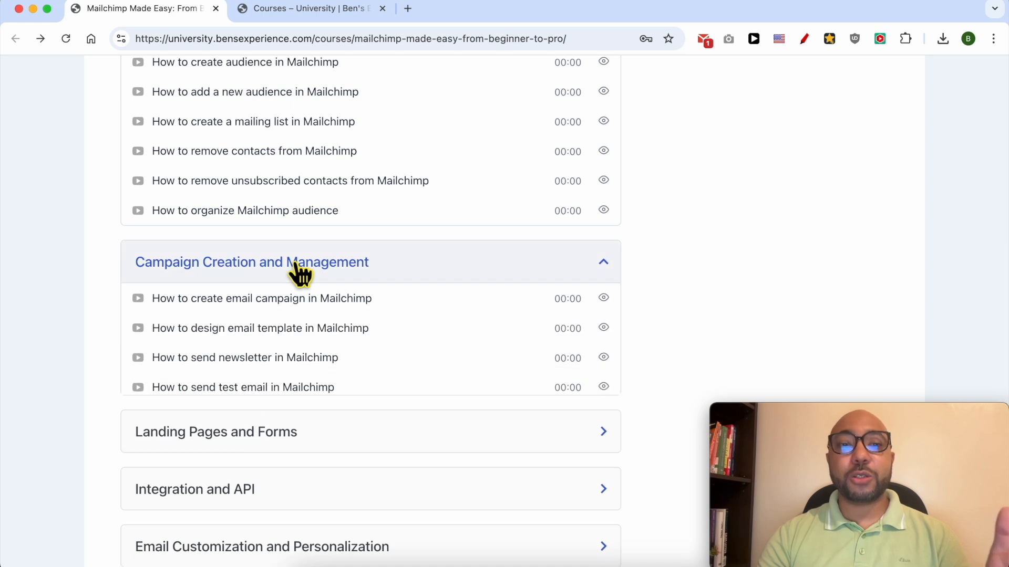
scroll(300, 271, "down", 5)
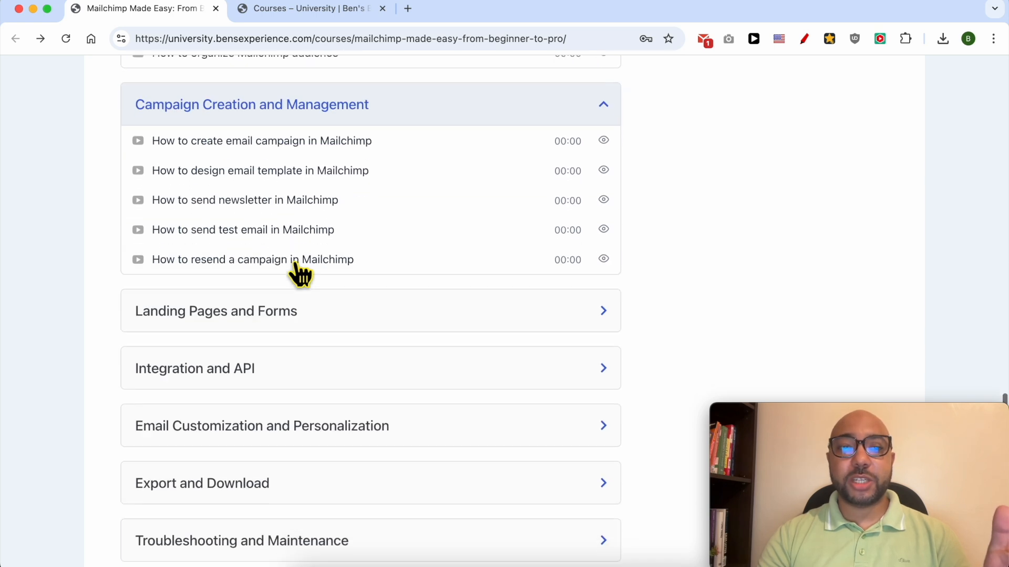
left_click(280, 236)
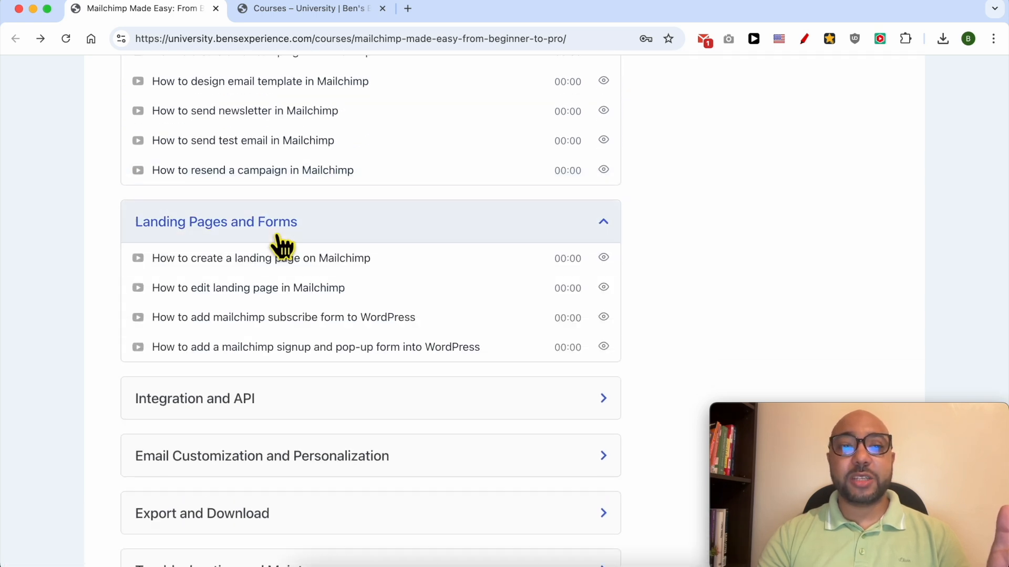
scroll(281, 245, "down", 3)
scroll(249, 302, "up", 2)
left_click(237, 365)
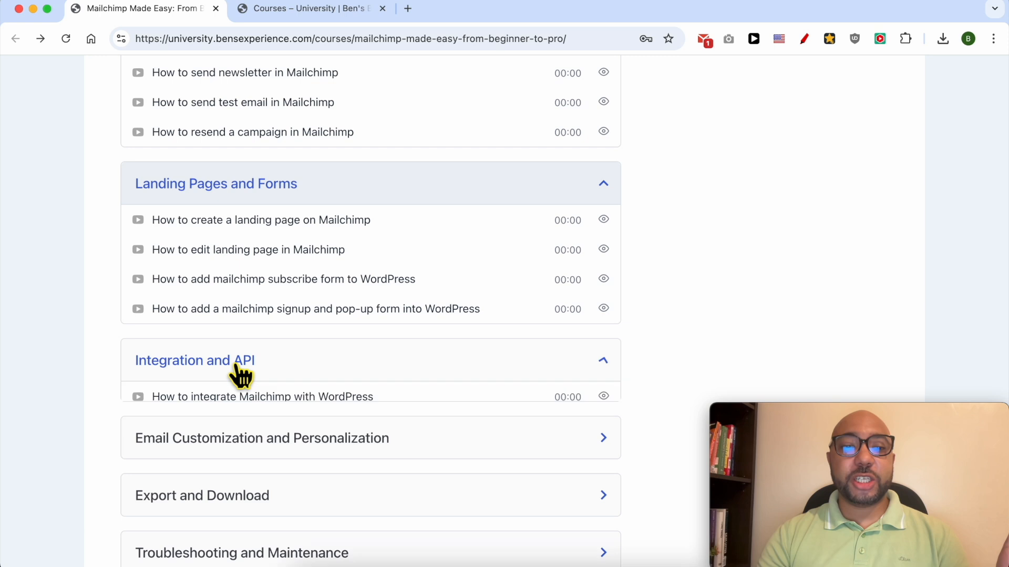
Step: Expand the Email Customization and Personalization, Export and Download, and Troubleshooting and Maintenance sections to view their lessons
scroll(237, 367, "down", 4)
left_click(241, 367)
scroll(240, 367, "down", 2)
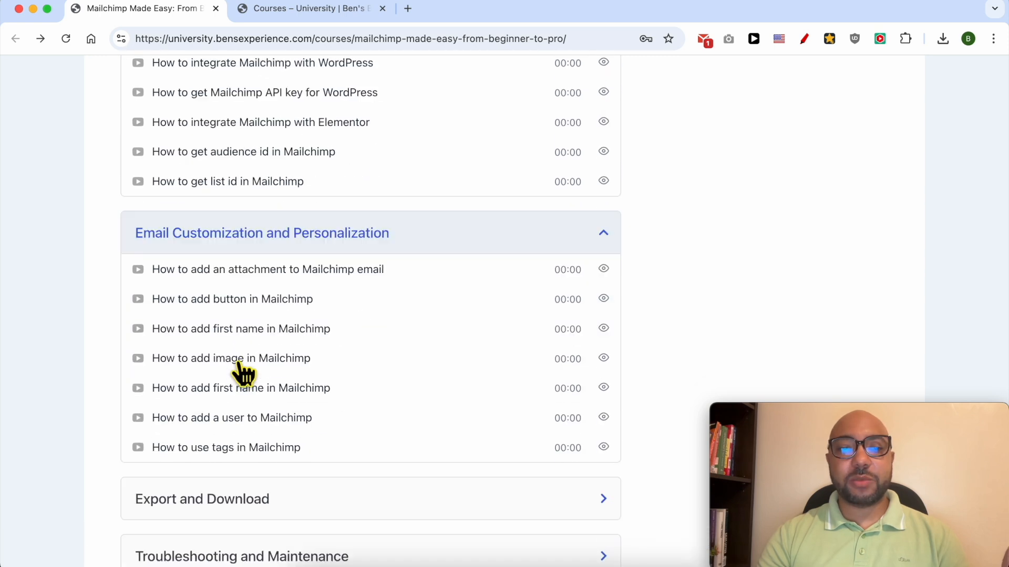
scroll(241, 372, "down", 3)
left_click(226, 408)
scroll(228, 412, "down", 2)
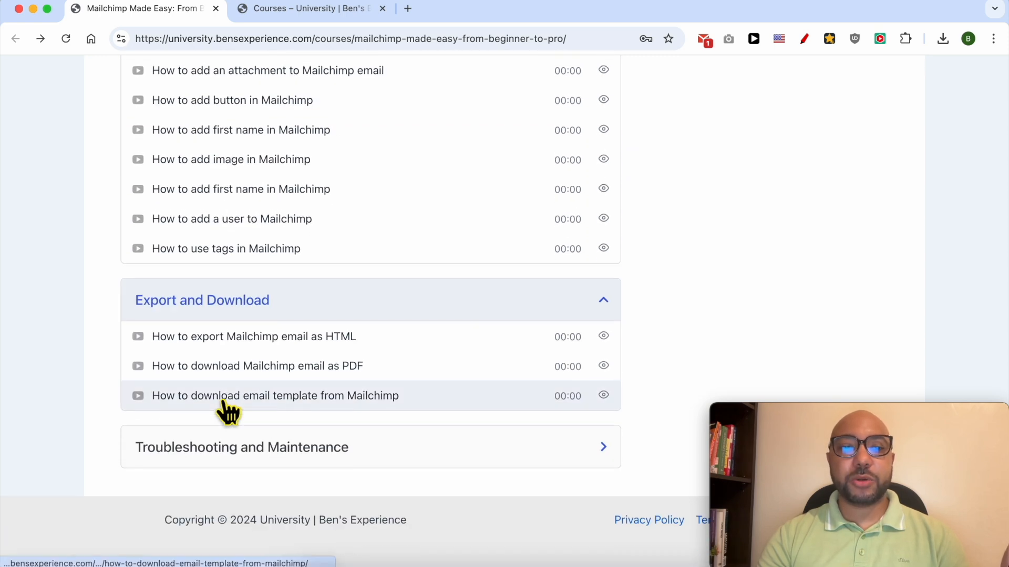
left_click(214, 461)
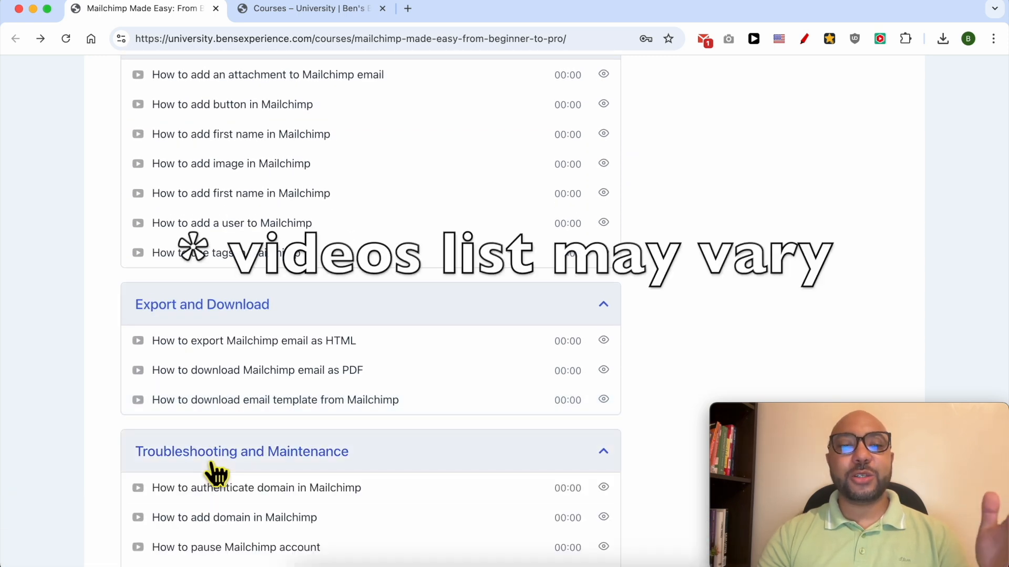
scroll(213, 473, "down", 3)
scroll(213, 473, "up", 20)
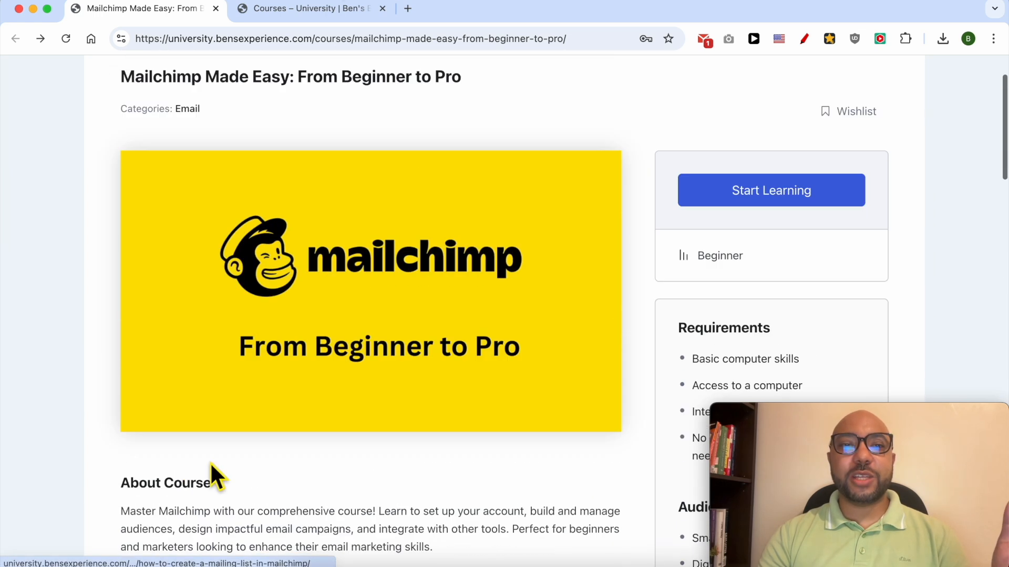
Step: Switch to the university.bensexperience.com course catalogue and browse the available courses
left_click(331, 7)
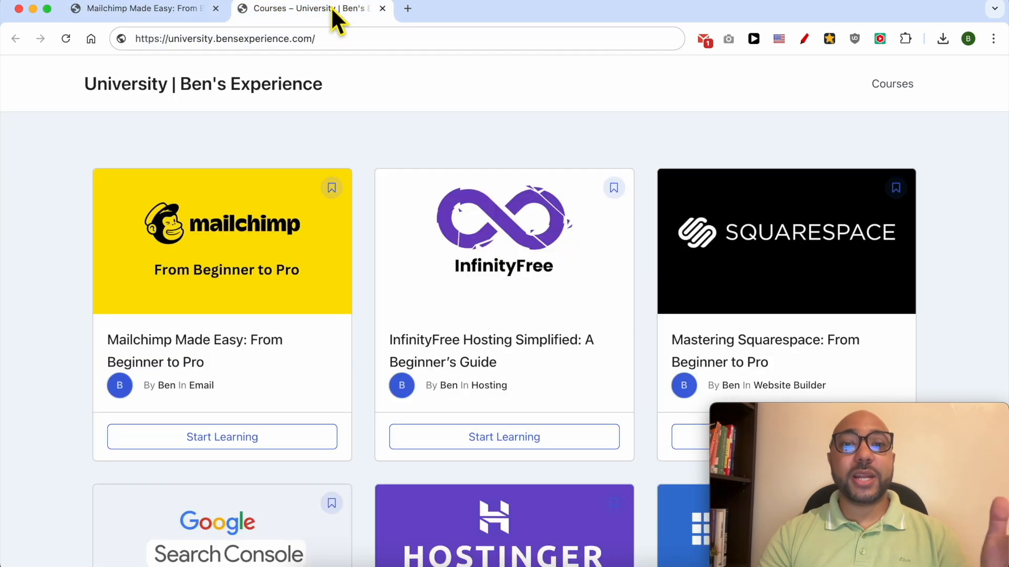
scroll(343, 129, "down", 9)
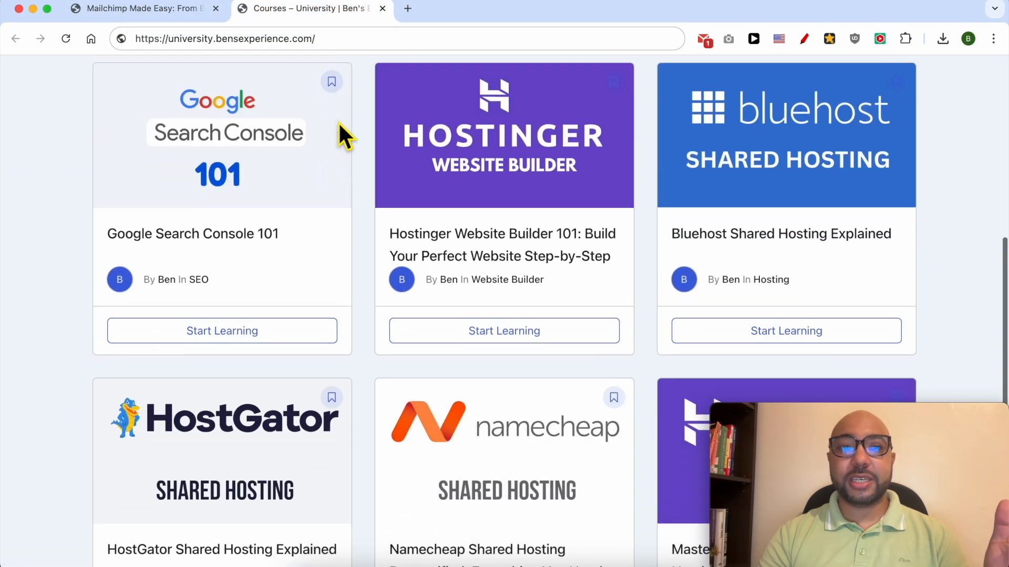
scroll(344, 134, "down", 4)
left_click(339, 41)
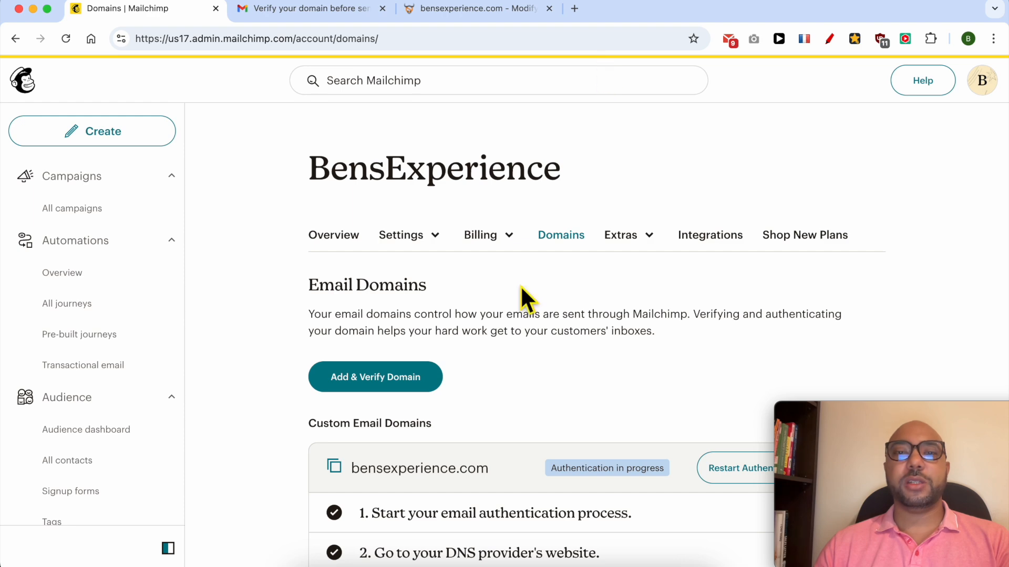
scroll(513, 372, "down", 10)
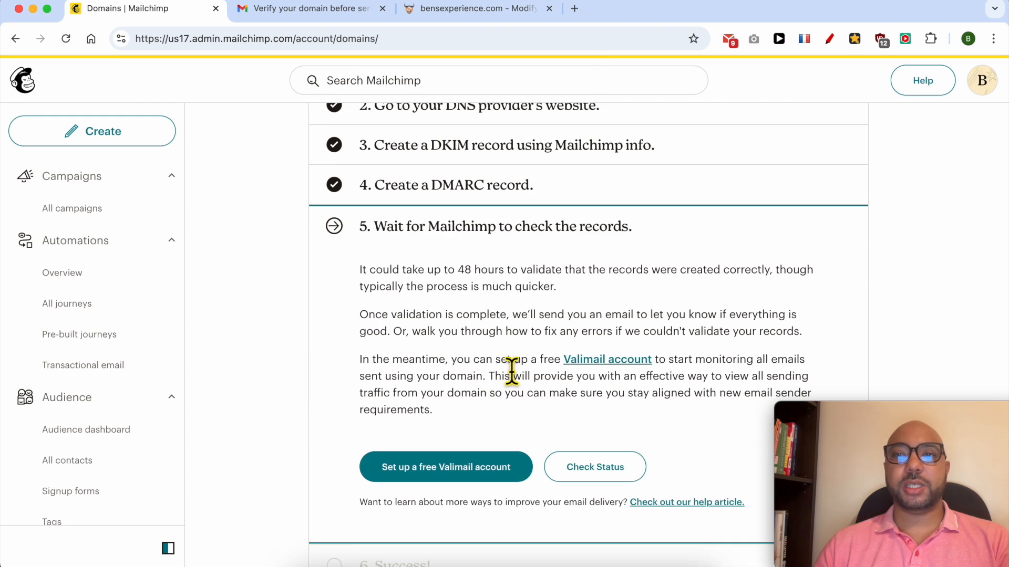